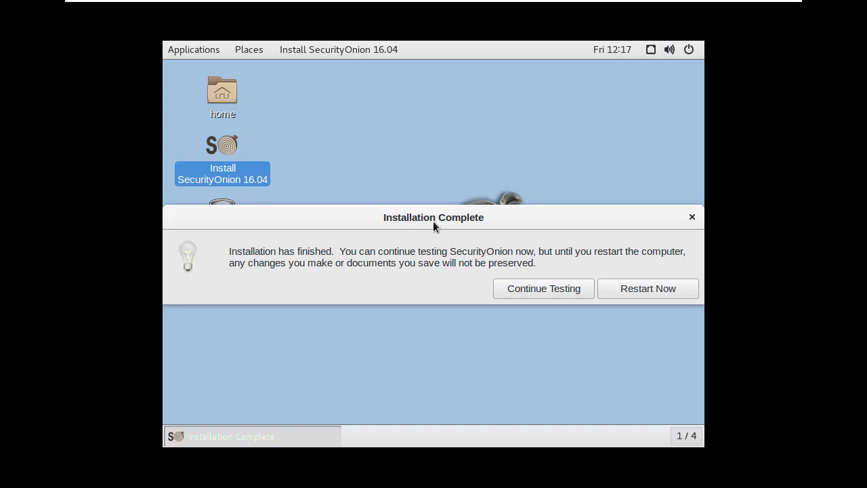
Restart the machine to complete the SecurityOnion 16.04 installation.
left_click_drag(435, 223, 430, 207)
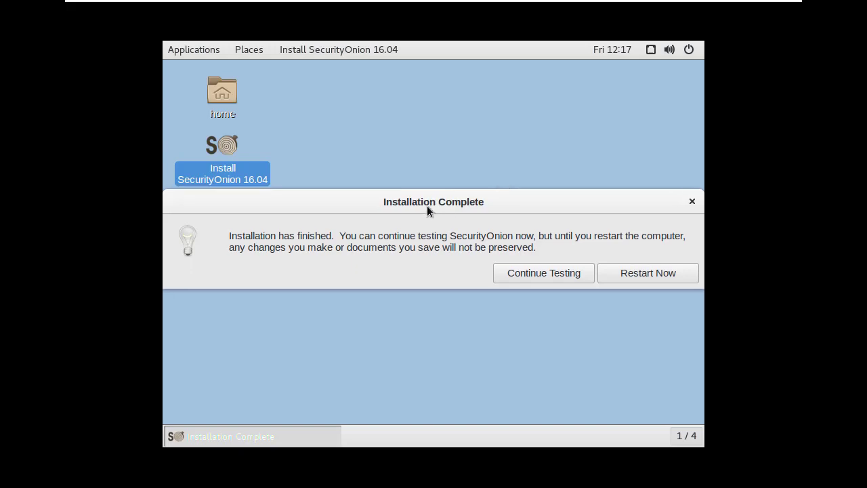
left_click(643, 275)
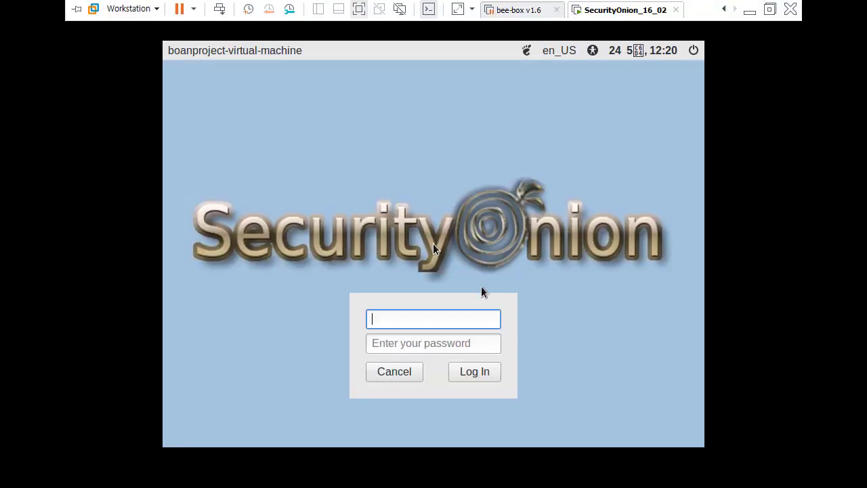
Log in to the installed system as boanproject with the account password.
mouse_move(647, 2)
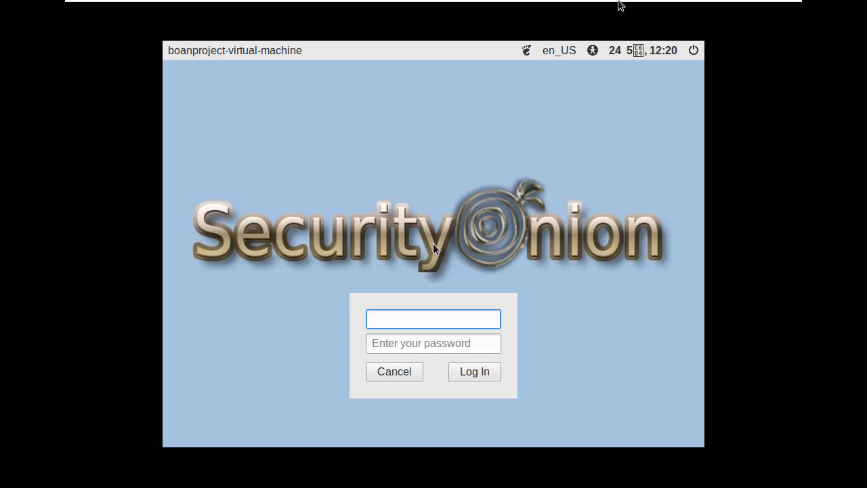
left_click(456, 316)
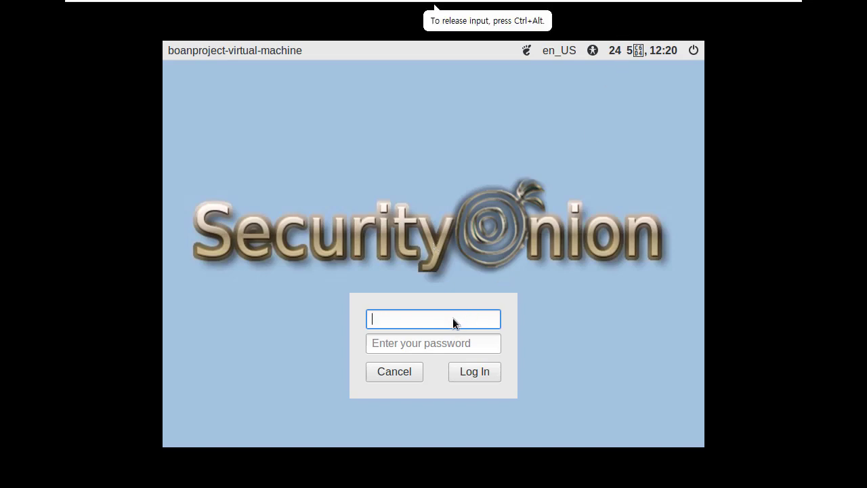
type("hi")
key("BackSpace")
key("BackSpace")
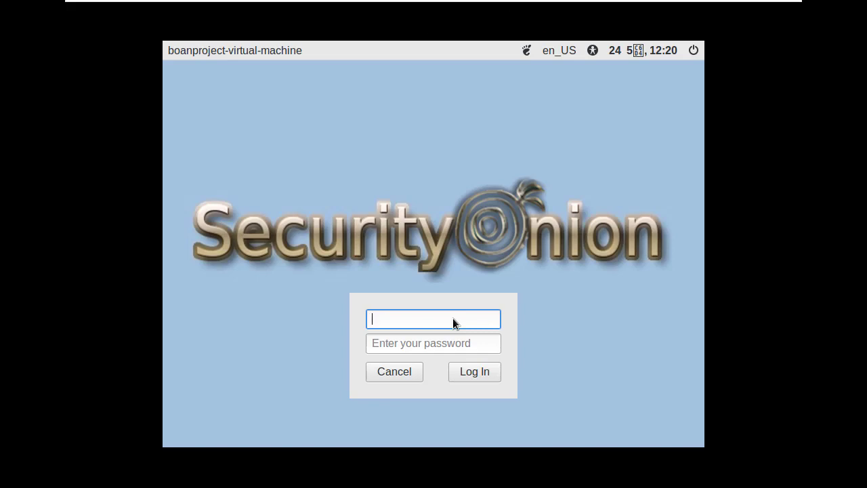
type("boanproject")
key("Tab")
type("*********")
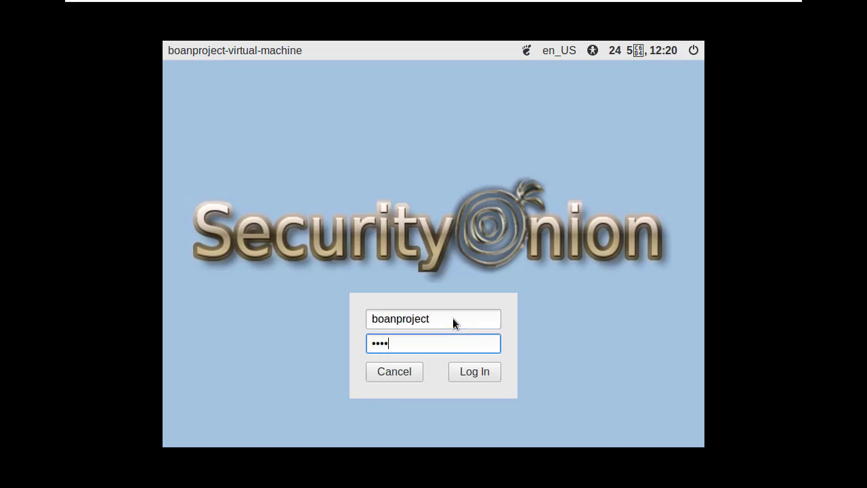
key("Return")
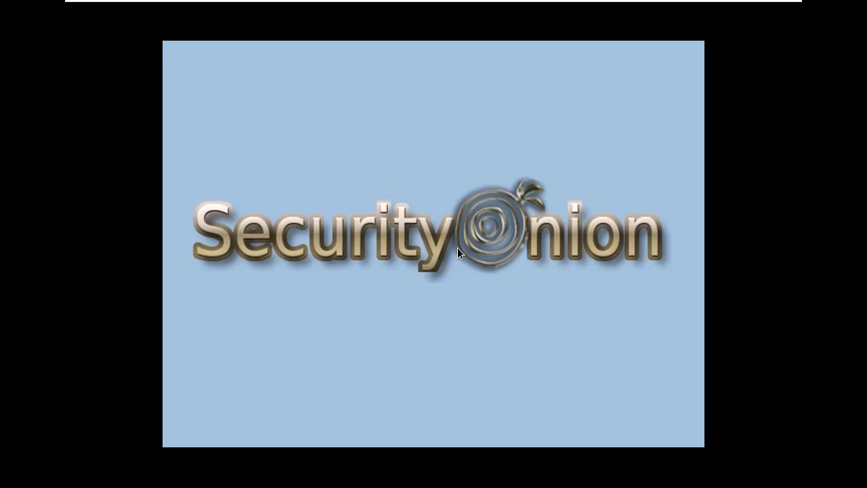
left_click(409, 231)
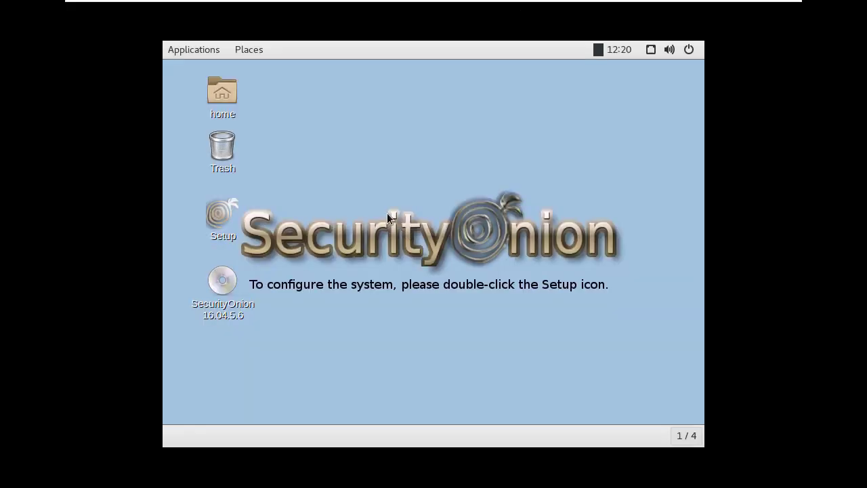
left_click_drag(336, 114, 409, 219)
left_click_drag(289, 84, 204, 318)
left_click(339, 187)
left_click(221, 216)
left_click(222, 280)
left_click(296, 212)
left_click(220, 221)
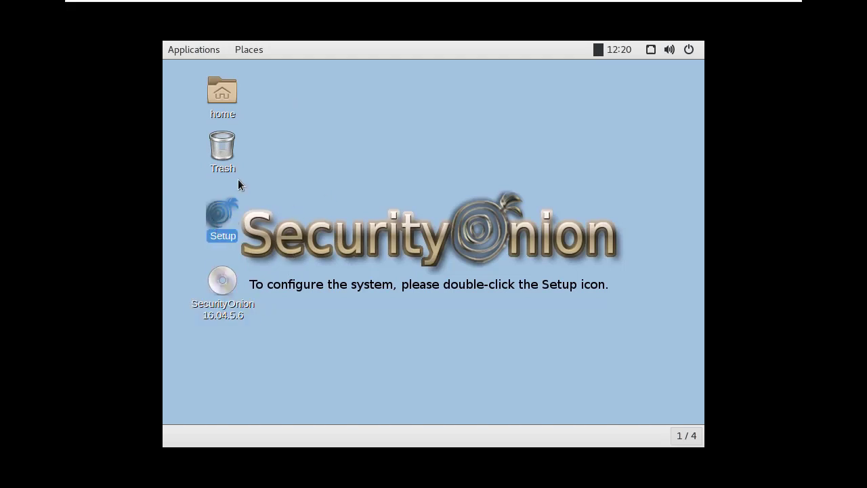
left_click(239, 184)
left_click(228, 166)
left_click(286, 217)
left_click(222, 212)
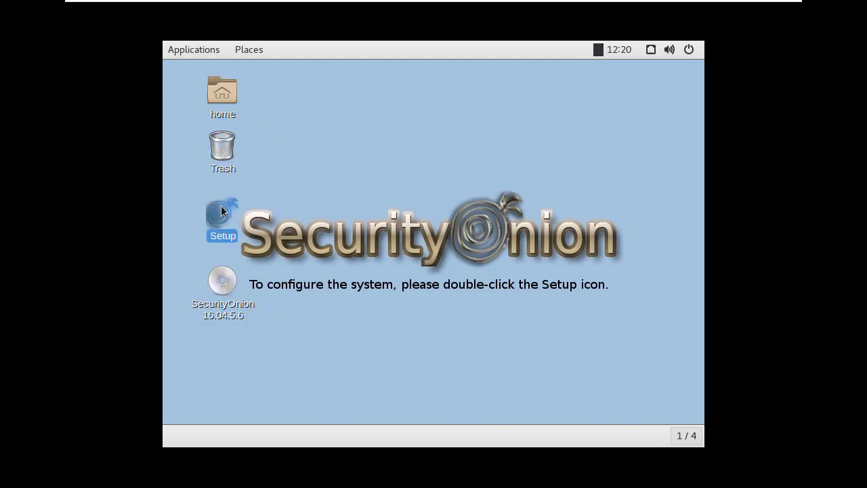
left_click(287, 213)
Launch Security Onion Setup and authorize it with the administrative account password.
double_click(222, 215)
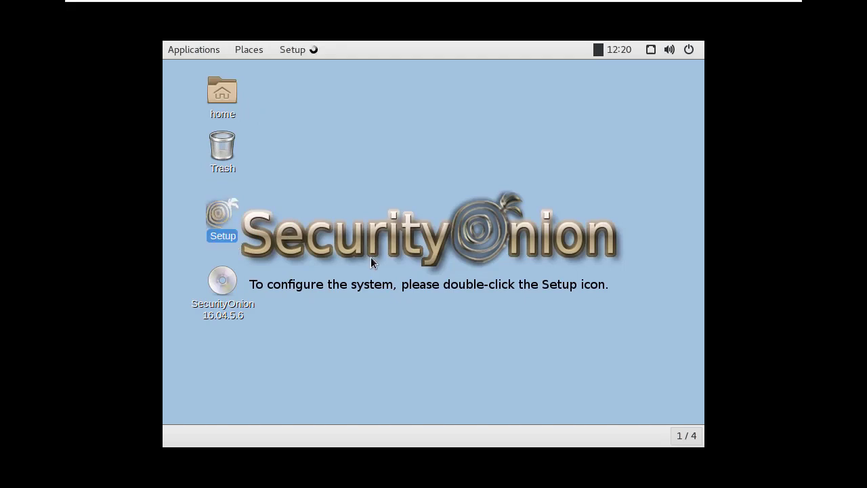
type("********")
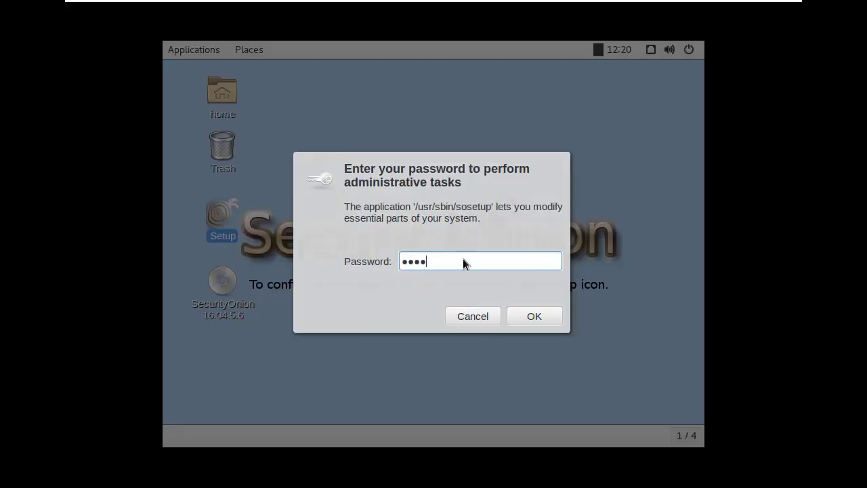
key("Return")
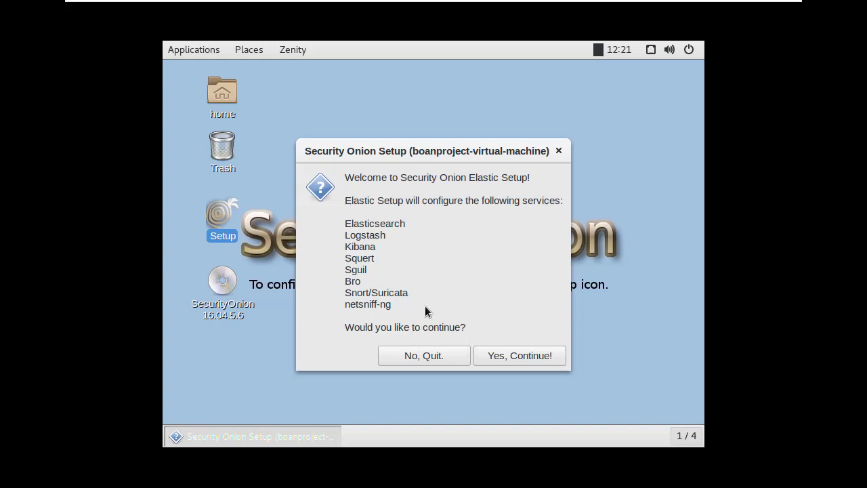
Configure /etc/network/interfaces with ens33 as the management interface using DHCP, and apply the changes.
left_click(510, 355)
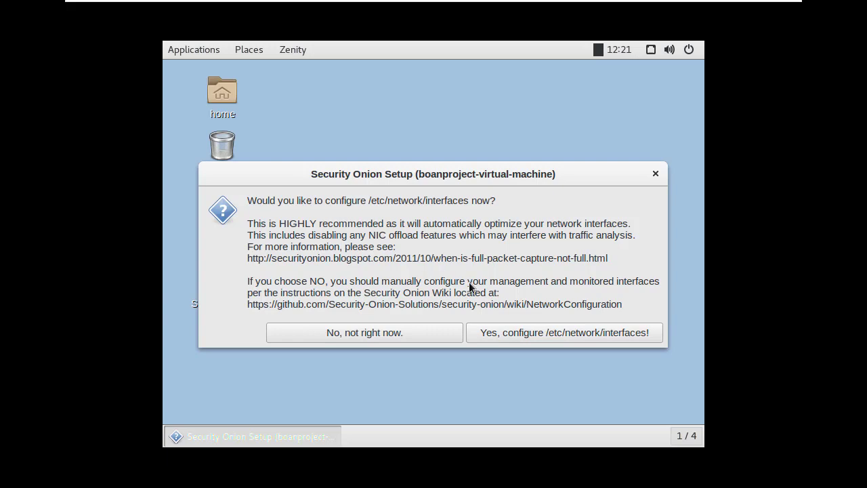
left_click(524, 332)
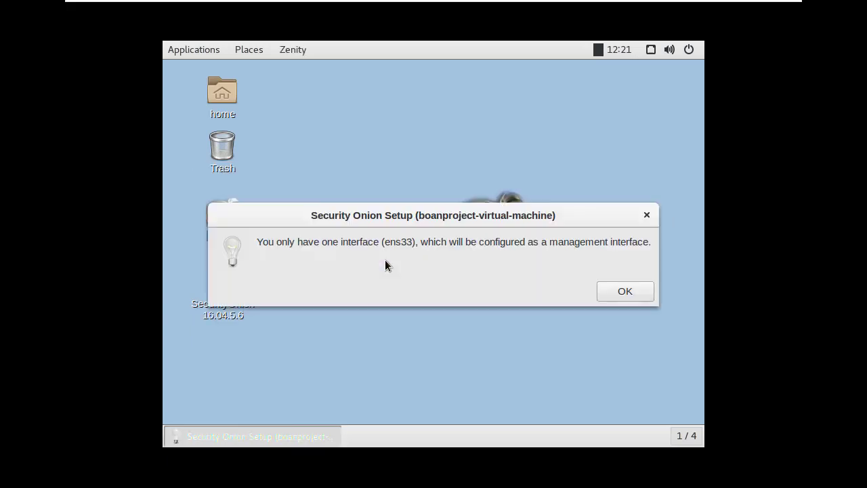
left_click(621, 293)
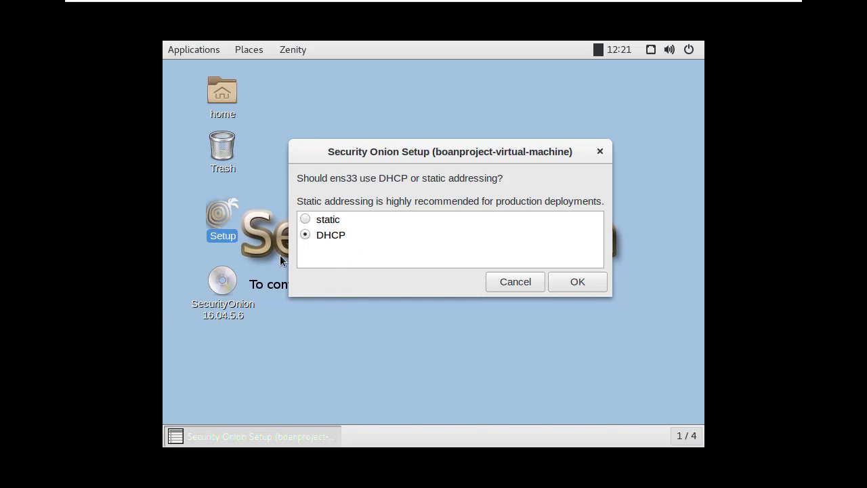
left_click(576, 287)
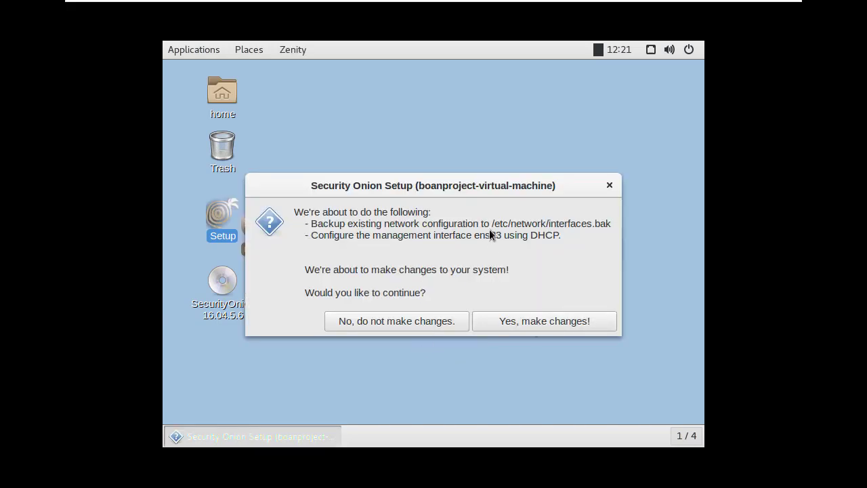
left_click(540, 328)
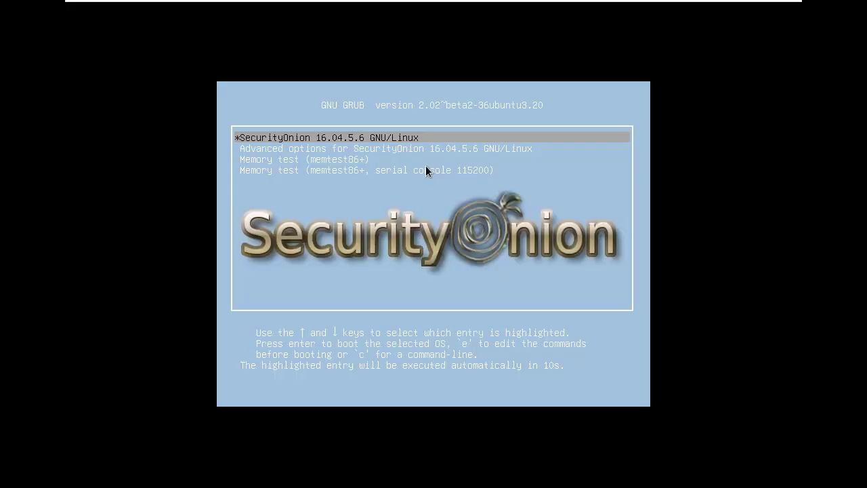
Boot SecurityOnion 16.04.5.6 GNU/Linux and log in as boanproject with the account password.
key("Return")
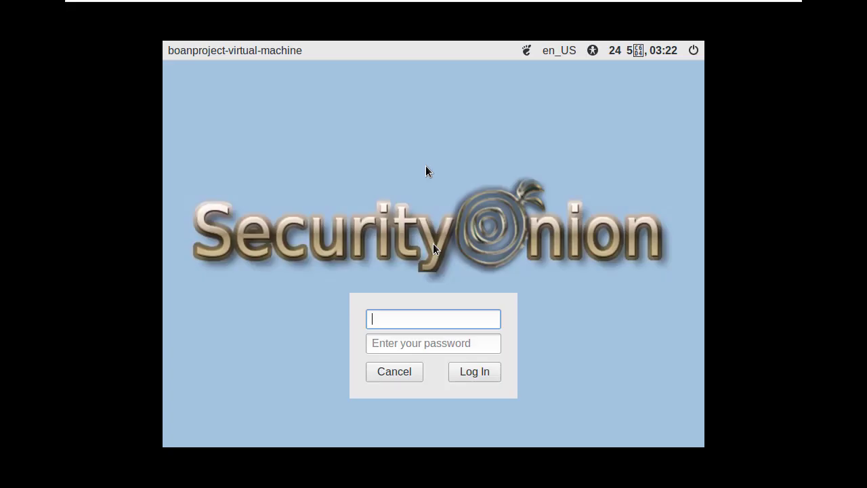
type("bo")
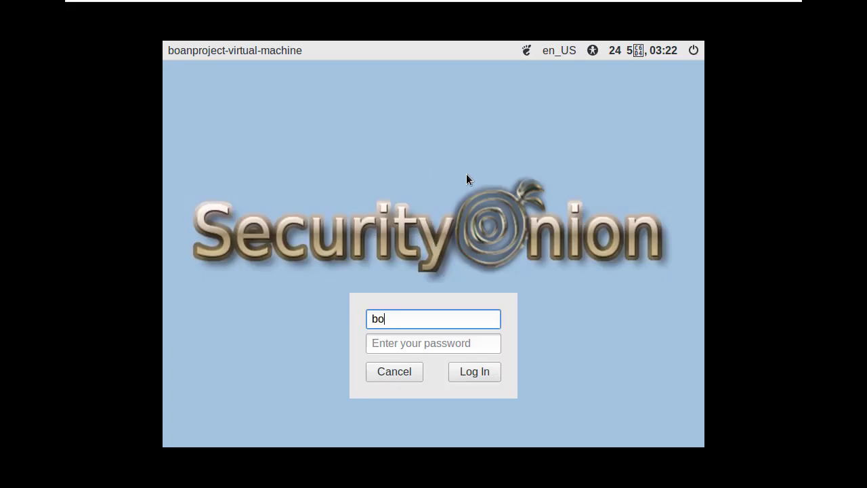
type("anproject")
key("Tab")
type("*********")
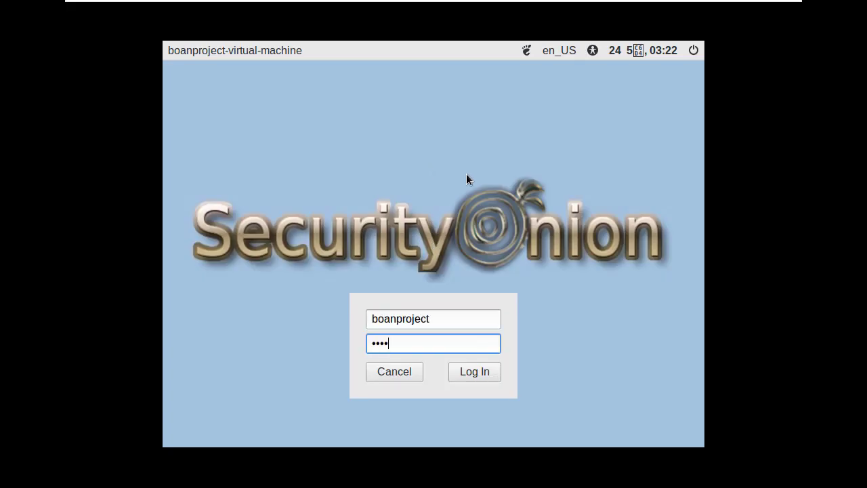
key("Return")
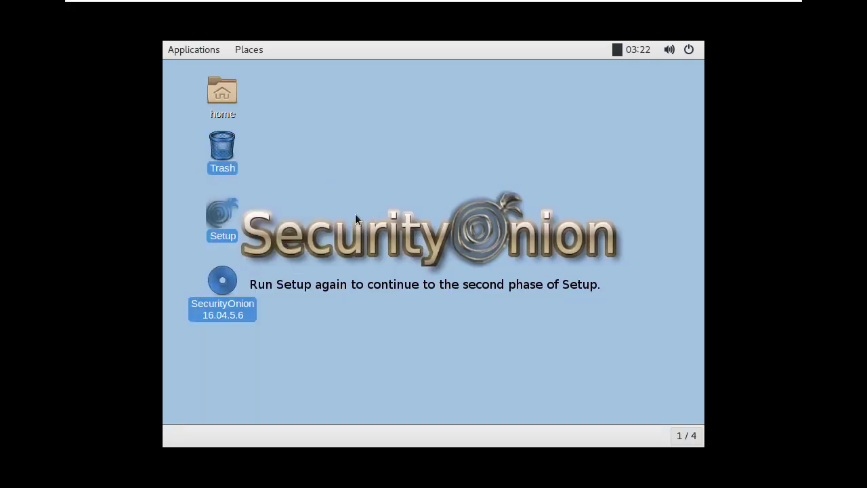
left_click(252, 313)
left_click(258, 317)
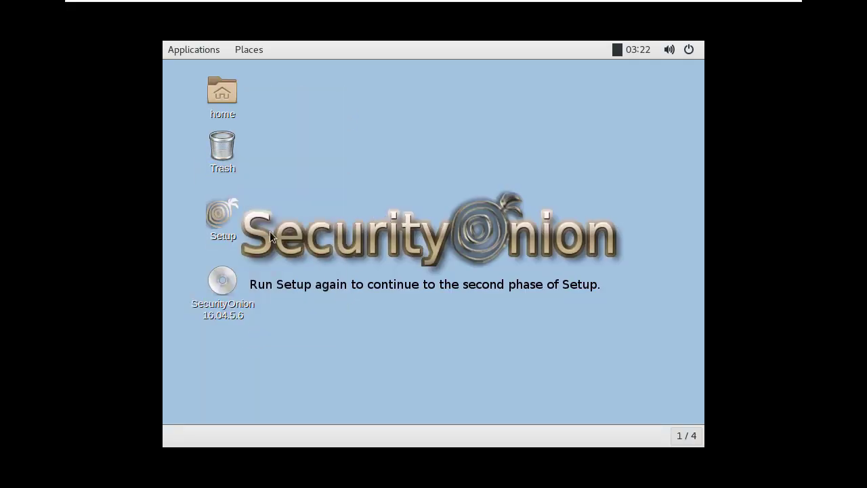
left_click_drag(385, 98, 343, 227)
Run Setup again with the administrative account password and skip the network configuration.
left_click(228, 215)
double_click(227, 216)
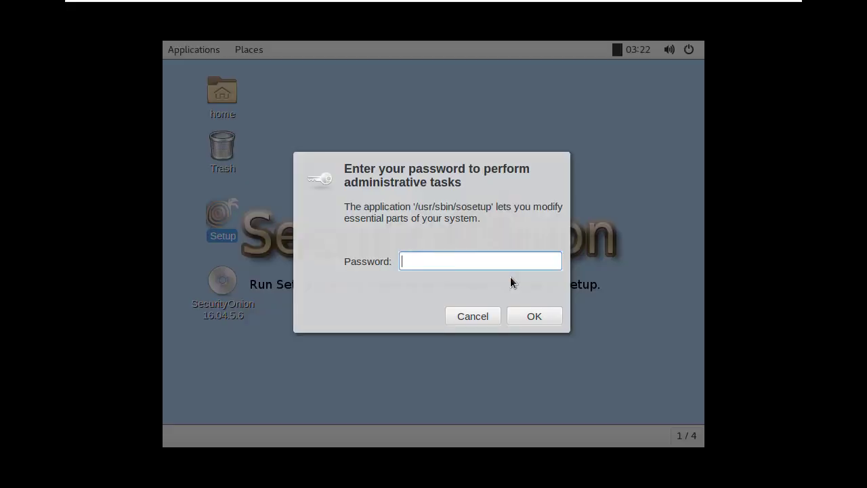
type("**********")
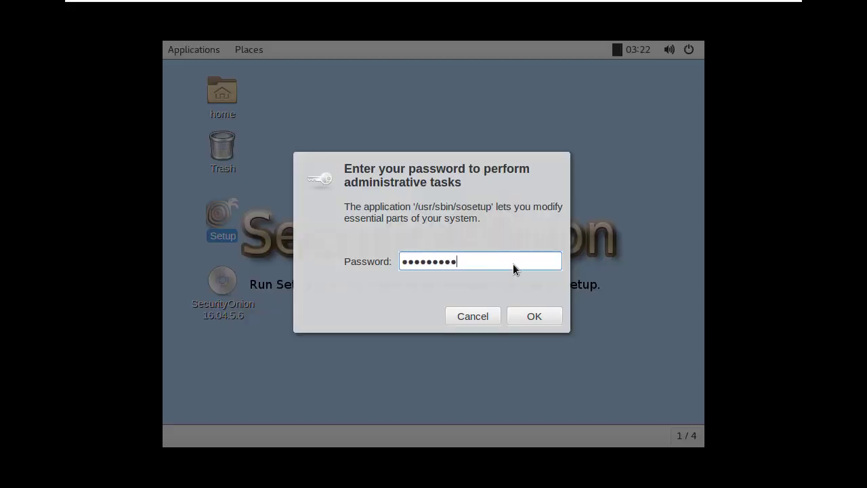
key("Return")
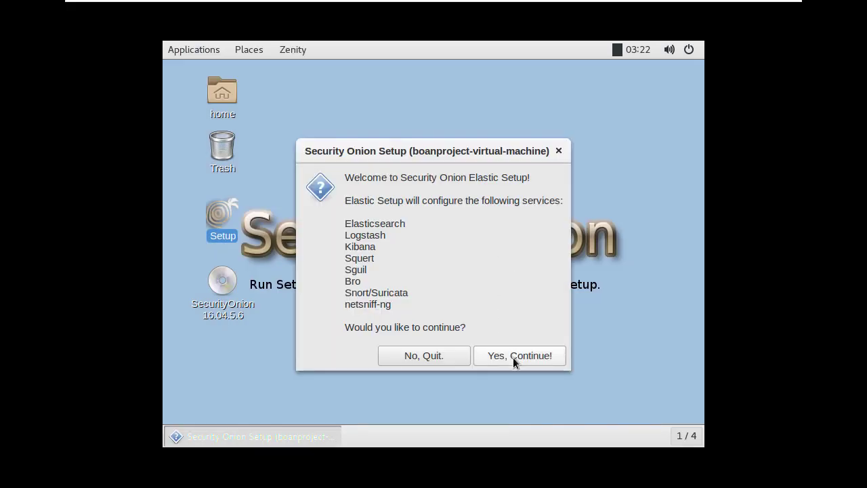
left_click(521, 359)
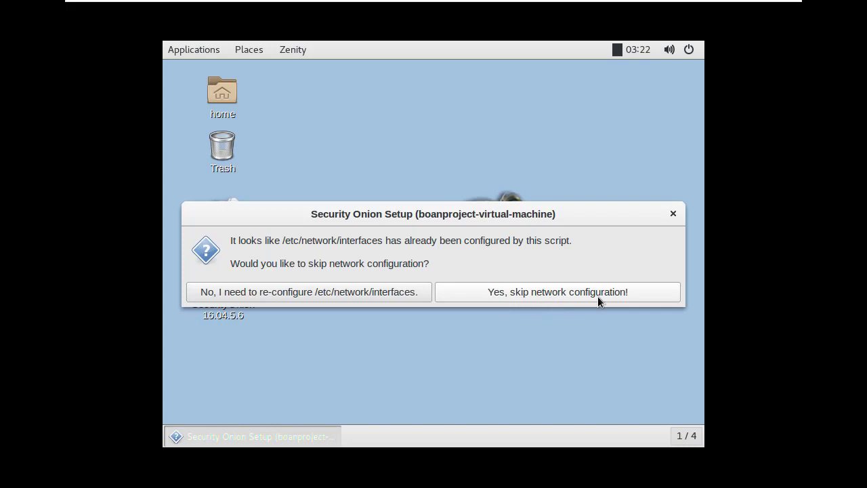
left_click(542, 293)
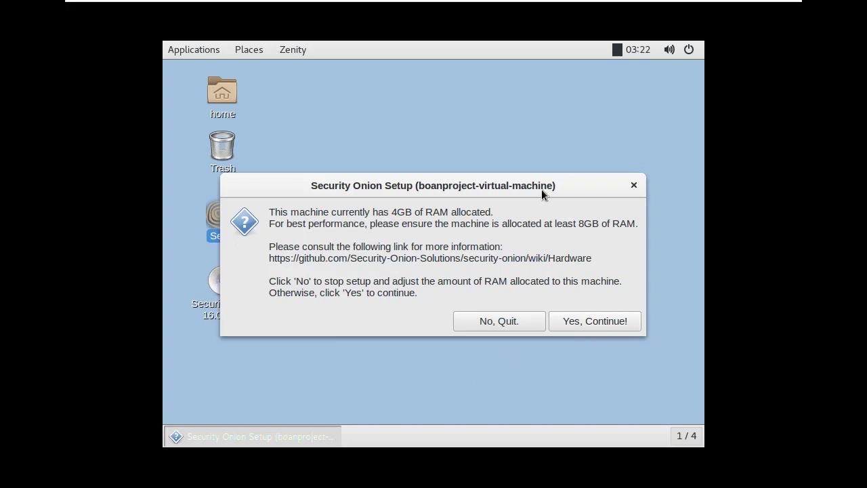
Continue Setup with the current RAM allocation and choose Evaluation Mode.
left_click_drag(542, 189, 558, 164)
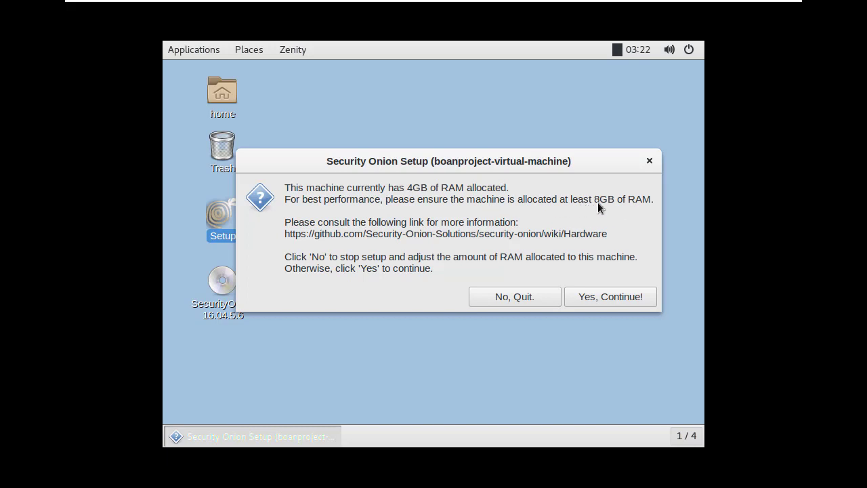
left_click(643, 299)
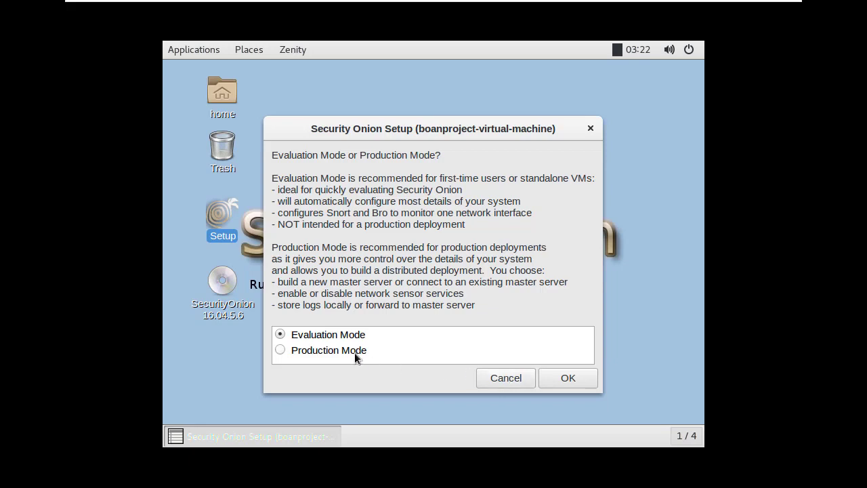
left_click_drag(385, 140, 400, 101)
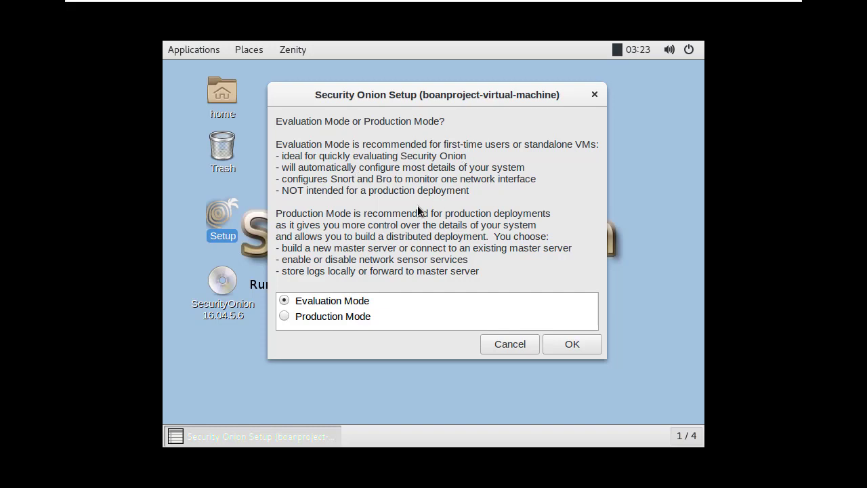
left_click(581, 346)
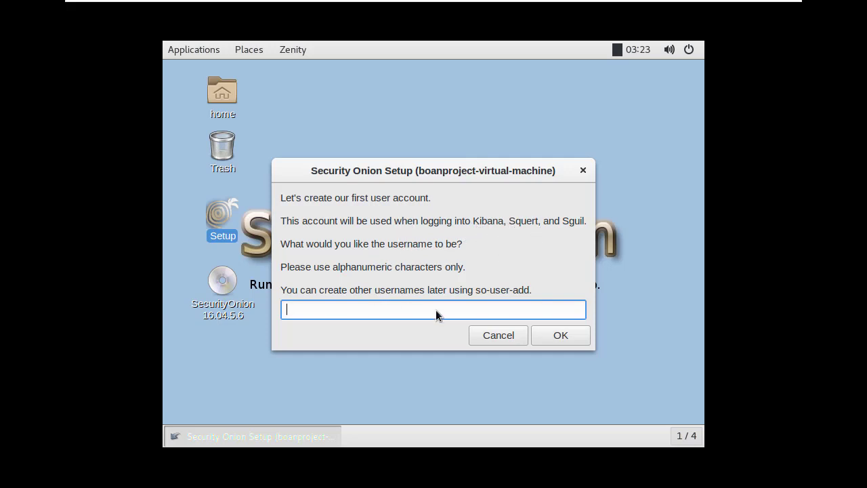
Set the username of the first Kibana, Squert and Sguil account to boanproject.
type("bo")
key("BackSpace")
key("BackSpace")
type("boanproject")
left_click(554, 338)
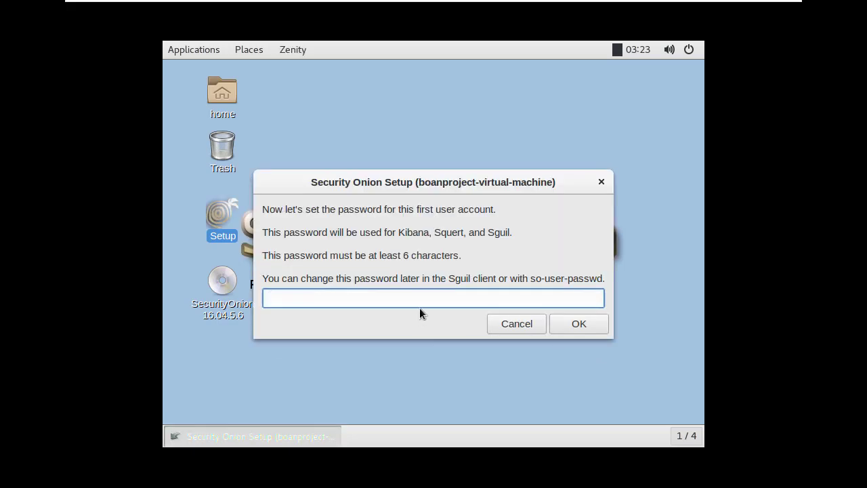
Set and confirm the password of the first Kibana, Squert and Sguil account, and proceed with the Setup changes.
type("**********")
key("Return")
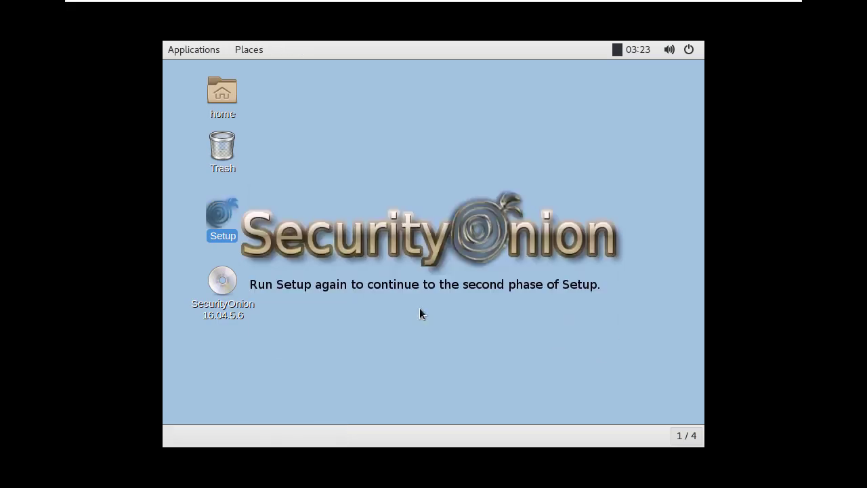
type("**********")
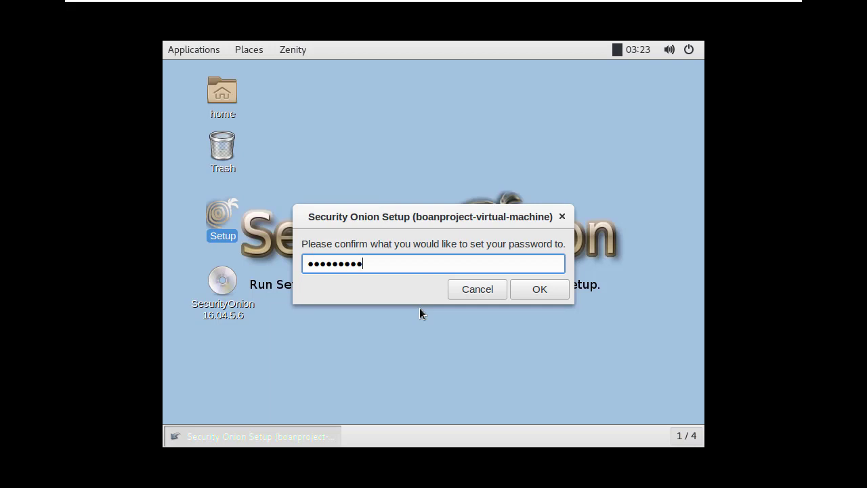
key("Return")
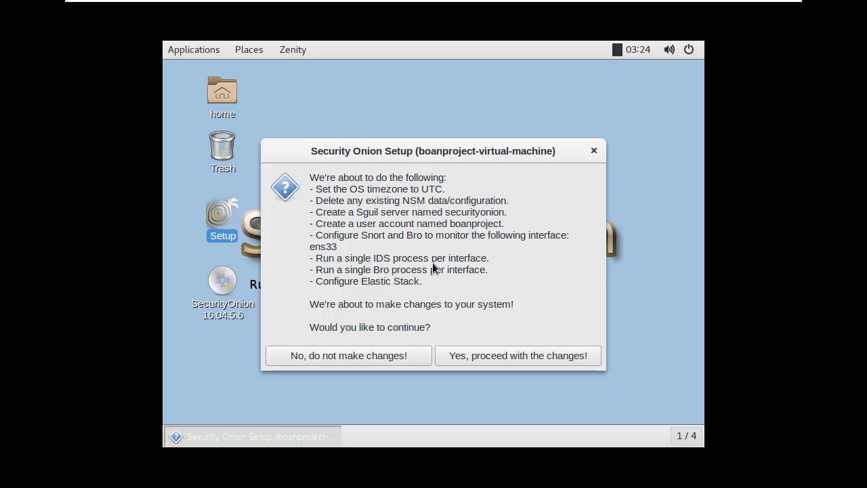
left_click(519, 355)
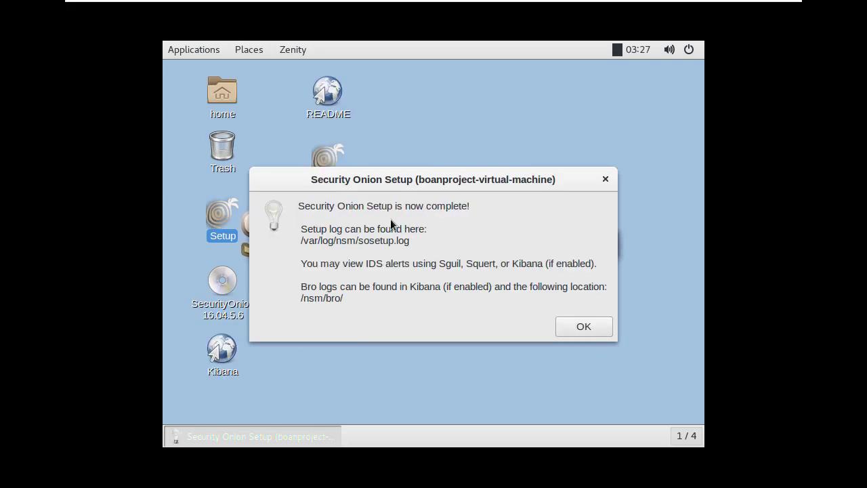
Acknowledge the Setup completion notice and the notices on sostat, rules, firewall, website links and commercial support.
left_click(563, 324)
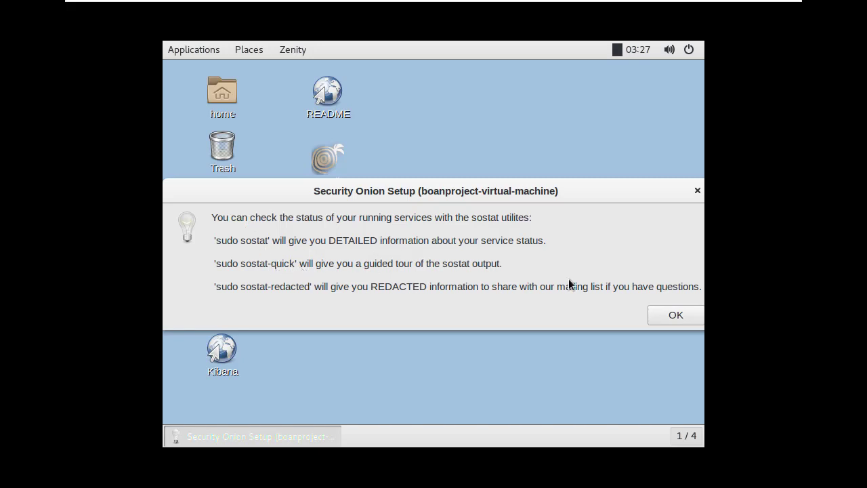
left_click(659, 316)
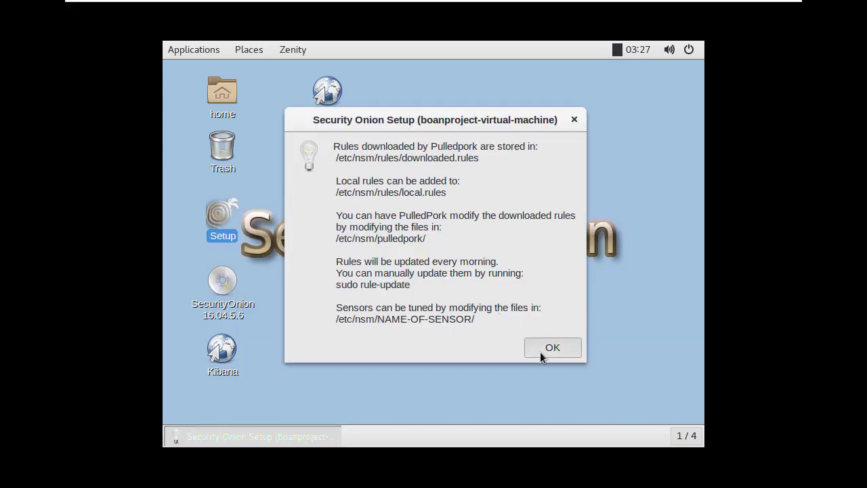
left_click(540, 352)
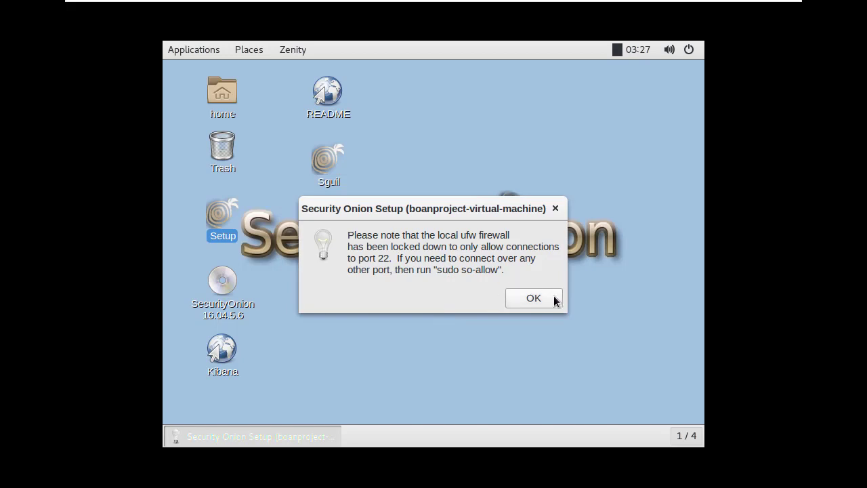
left_click(549, 299)
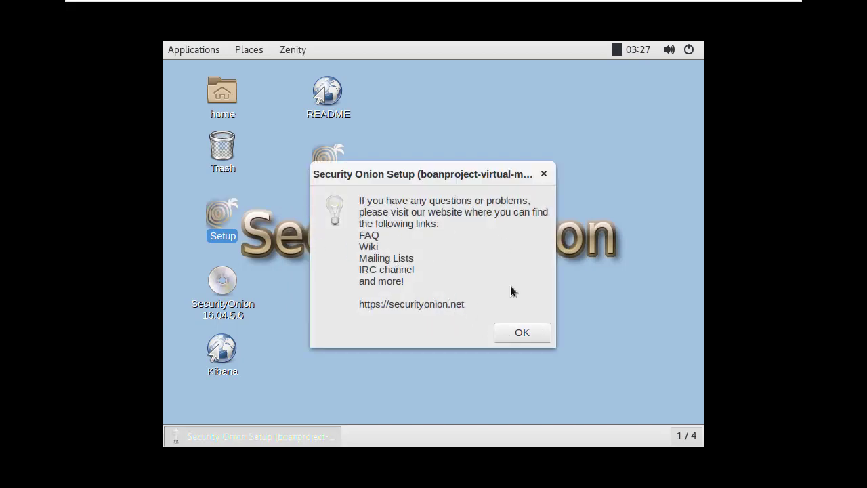
left_click(517, 330)
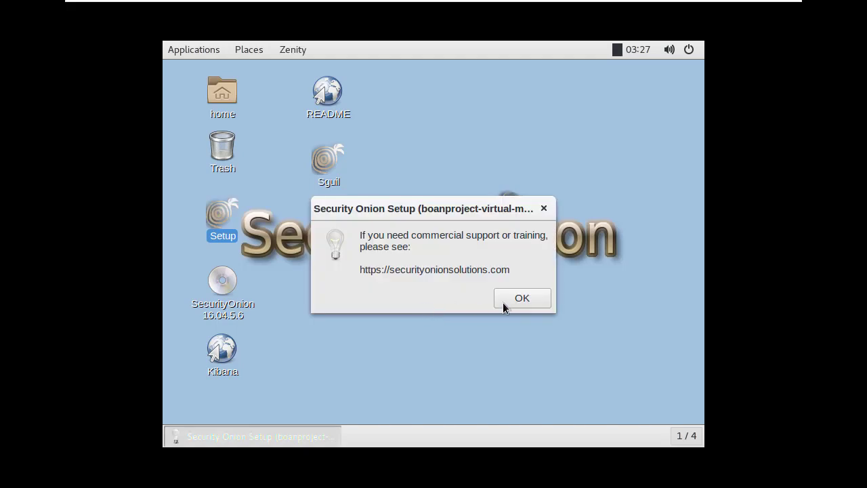
left_click(525, 304)
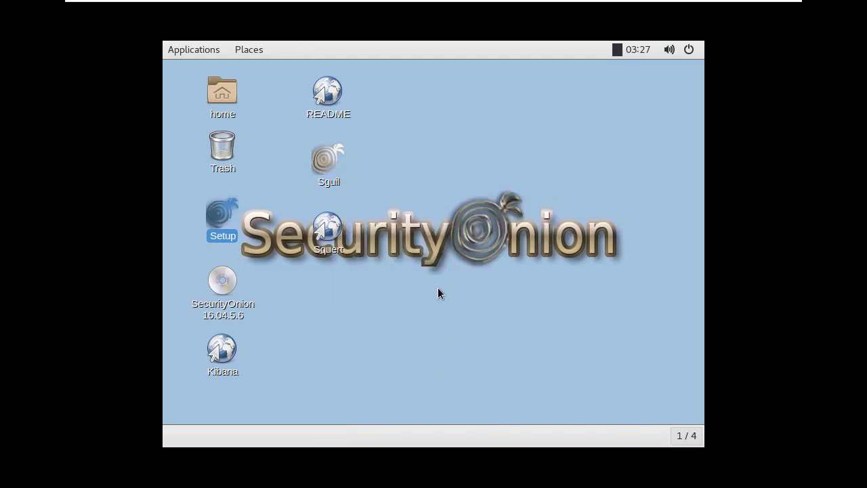
Launch Sguil and log in to localhost as boanproject with the account password.
left_click(398, 312)
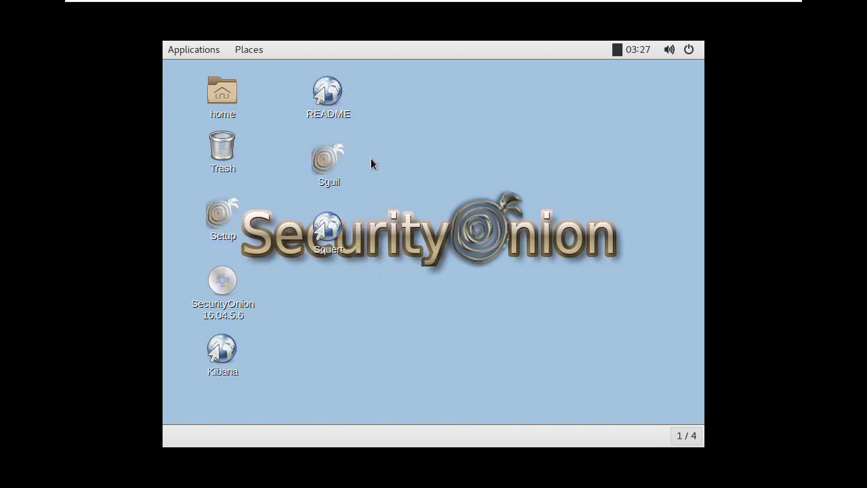
left_click(328, 229)
left_click(406, 277)
double_click(327, 162)
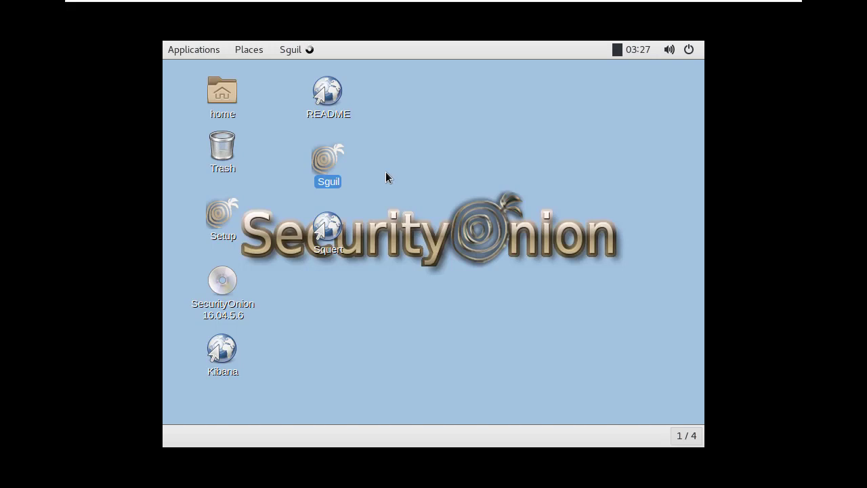
left_click(350, 263)
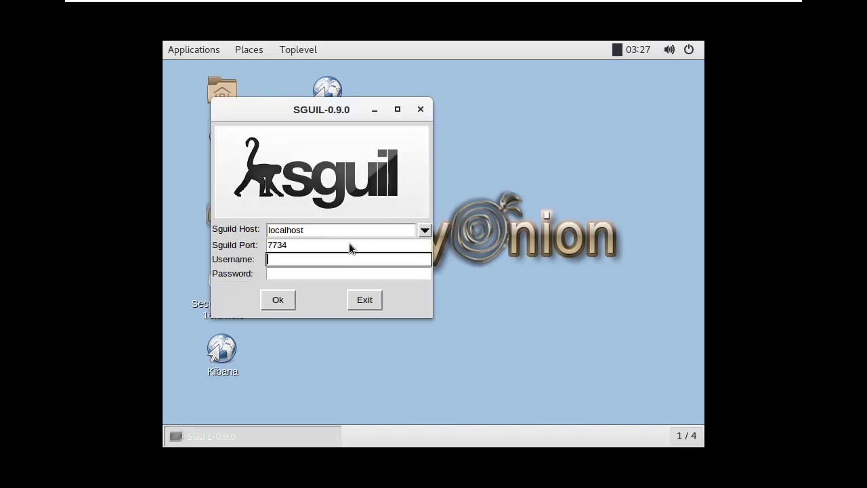
left_click_drag(330, 118, 466, 116)
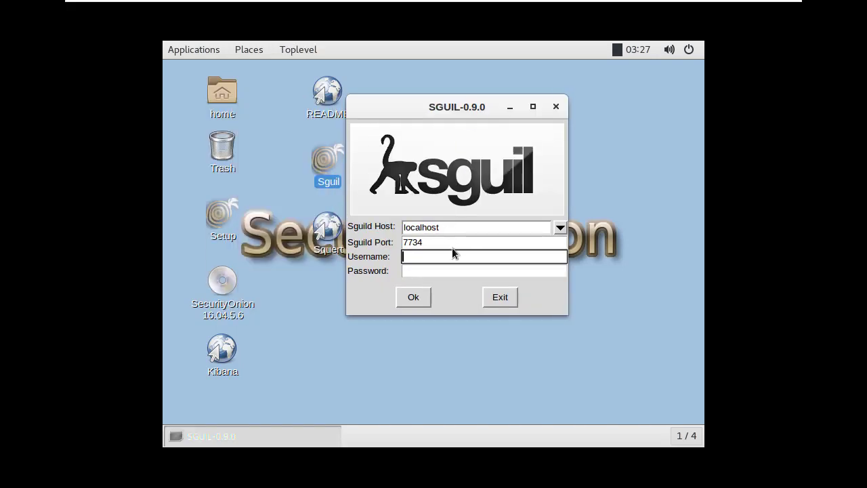
type("boanproject")
key("Tab")
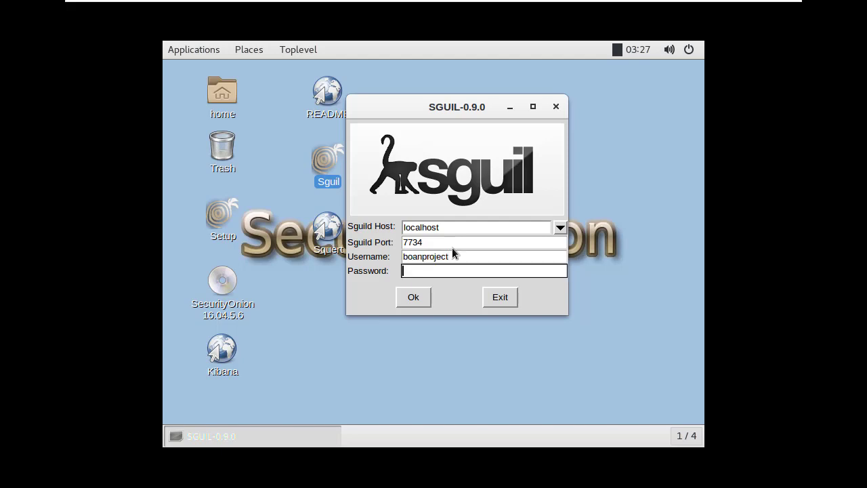
type("********")
left_click(412, 298)
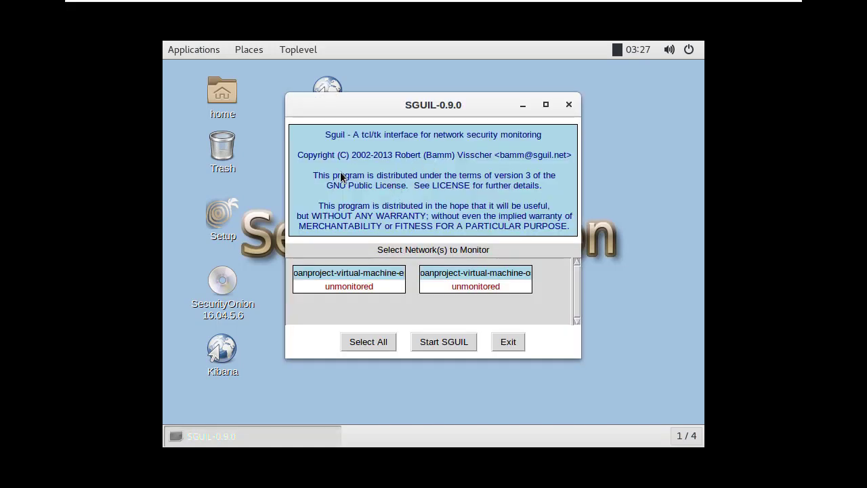
Start SGUIL with all networks selected for monitoring and minimise its window.
left_click(375, 341)
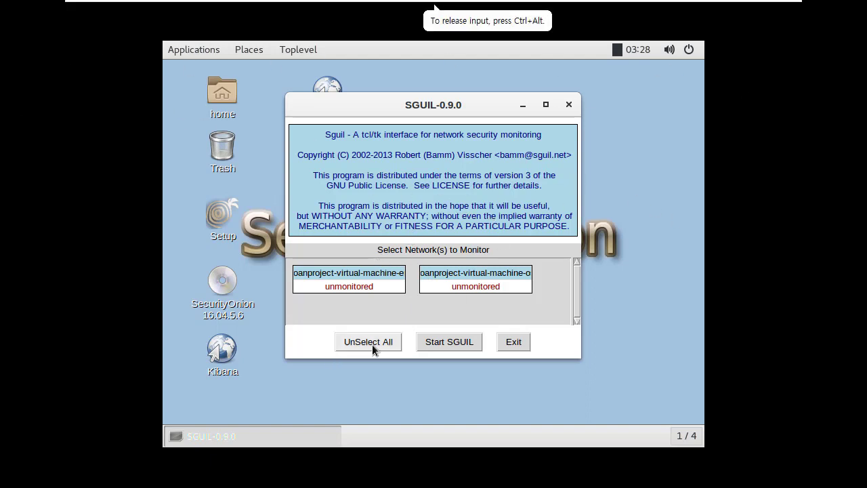
left_click(452, 342)
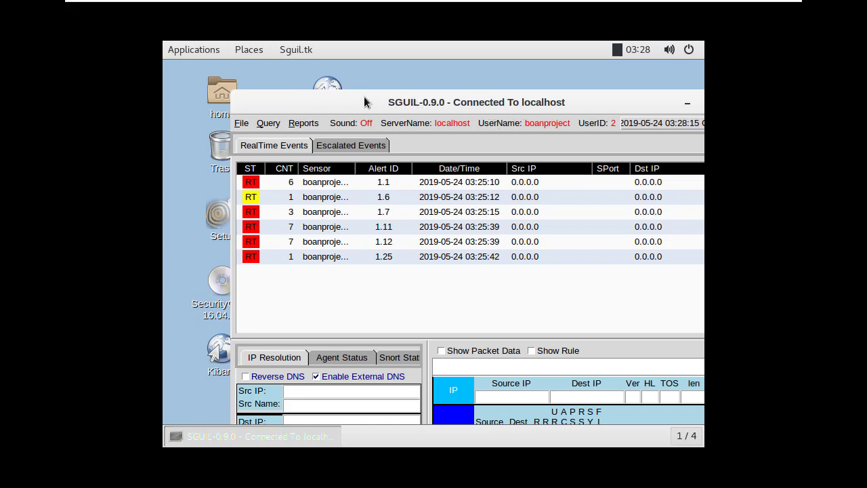
right_click(508, 64)
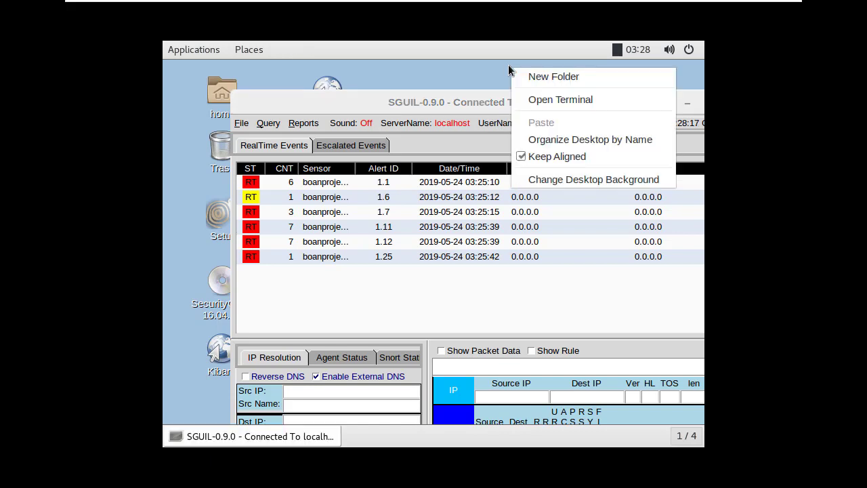
left_click(473, 101)
left_click(687, 102)
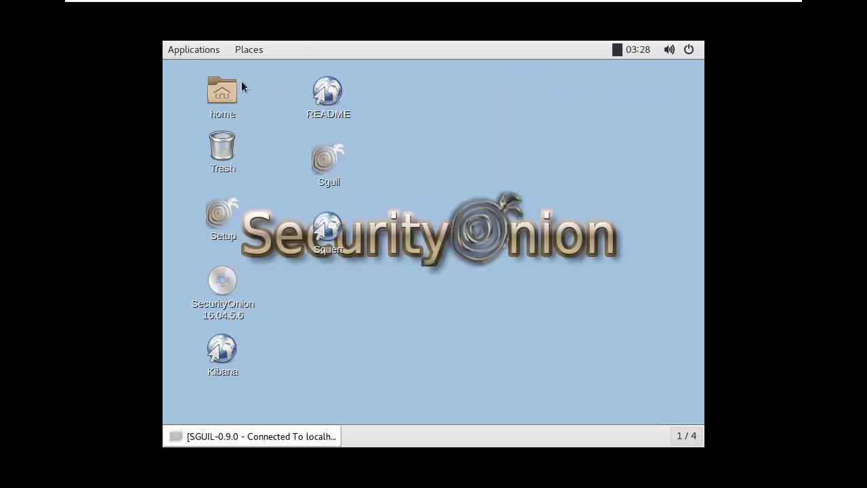
Open the Displays page of the system settings.
left_click(197, 51)
mouse_move(203, 221)
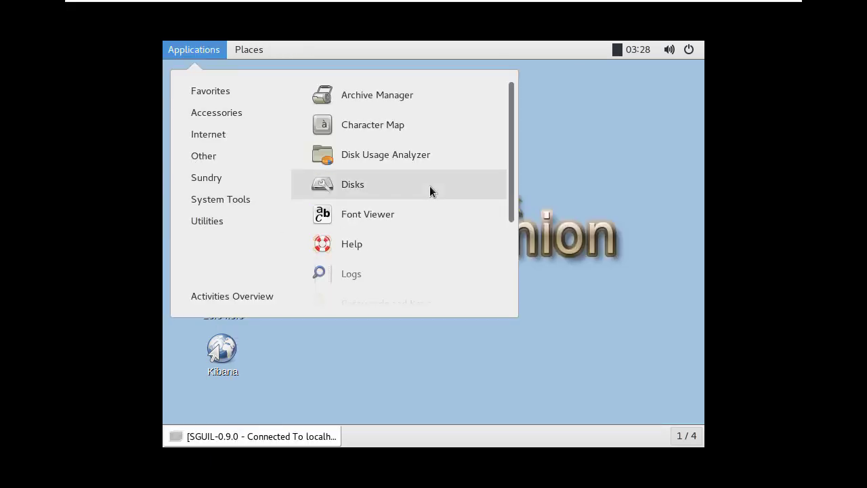
scroll(429, 186, "down", 2)
scroll(430, 191, "down", 2)
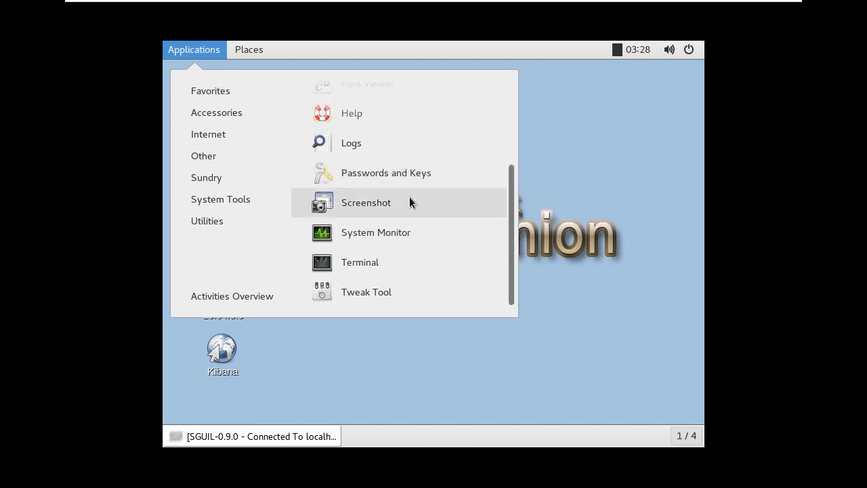
mouse_move(227, 198)
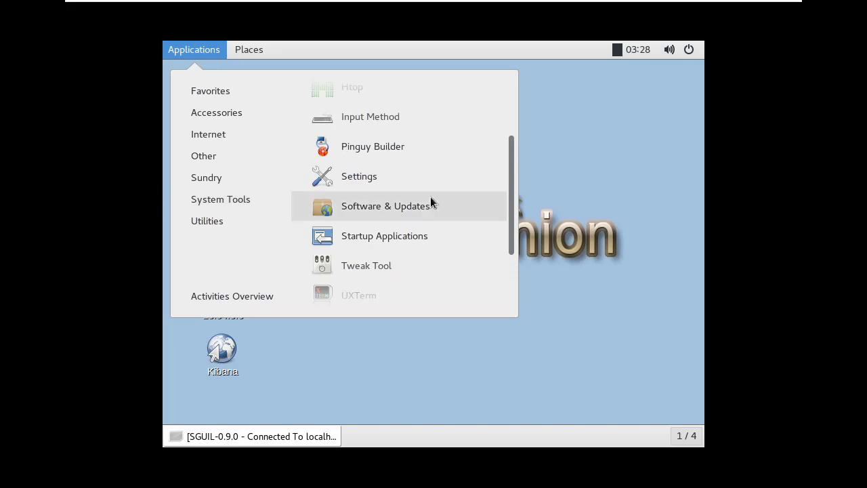
scroll(421, 182, "up", 3)
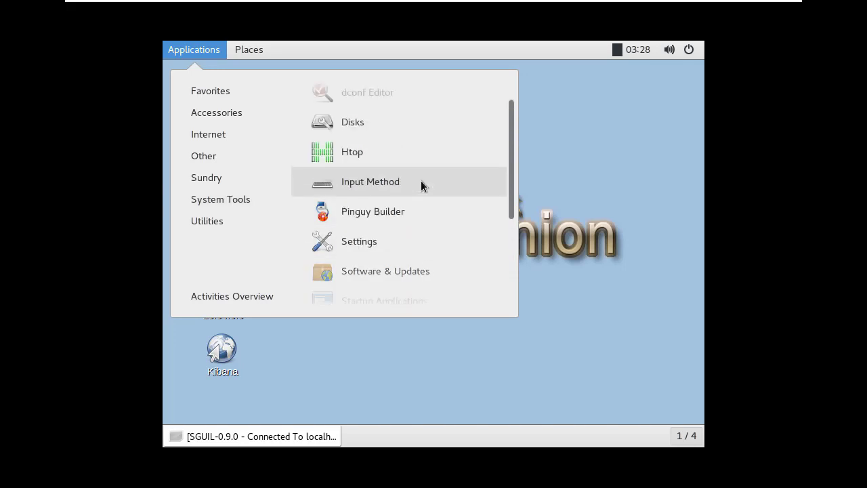
scroll(421, 182, "down", 6)
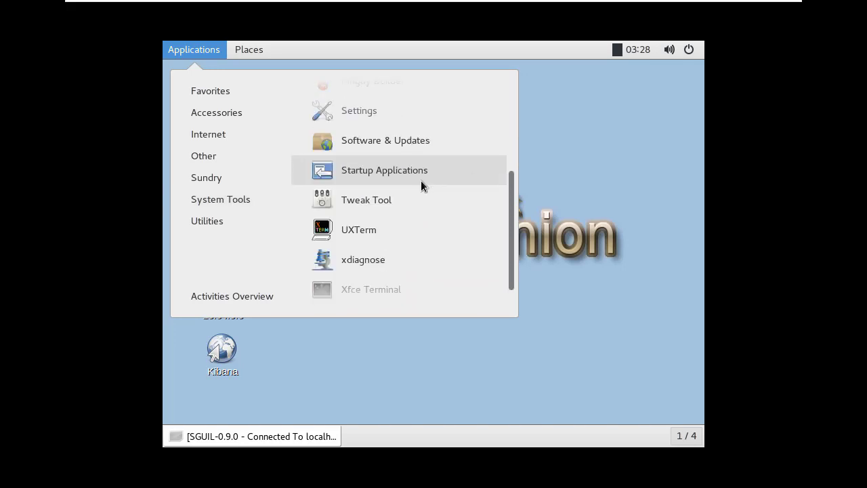
left_click(406, 112)
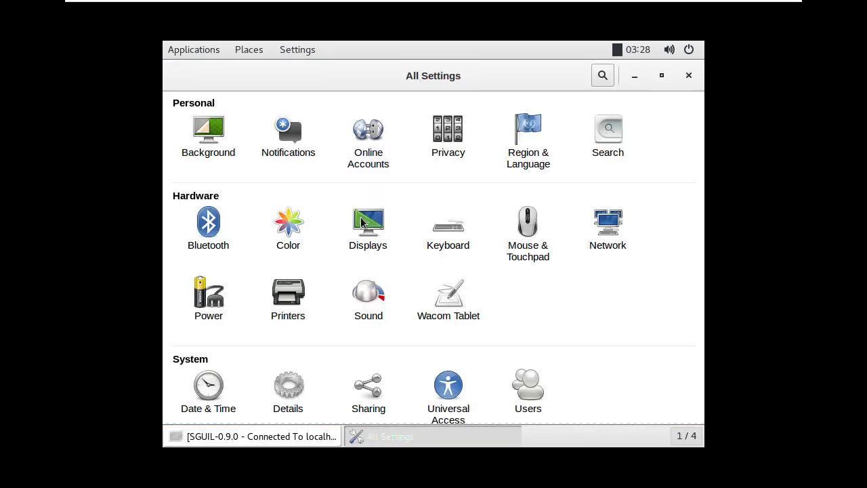
left_click(363, 223)
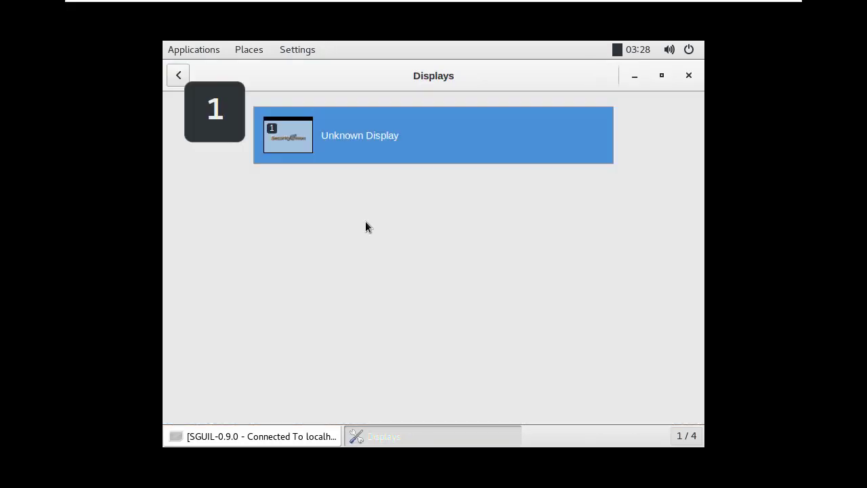
Set the resolution of the Unknown Display to 1280 × 800 (16:10) and keep the changed display settings.
left_click(376, 145)
left_click(475, 332)
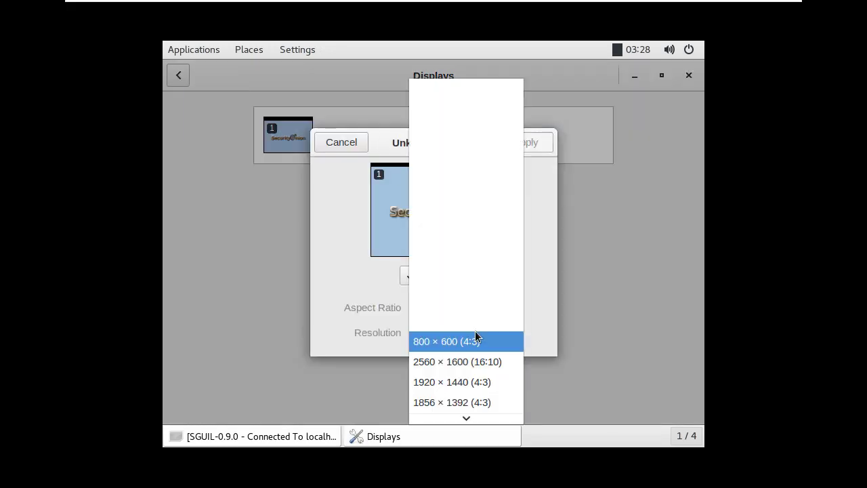
scroll(474, 376, "down", 1)
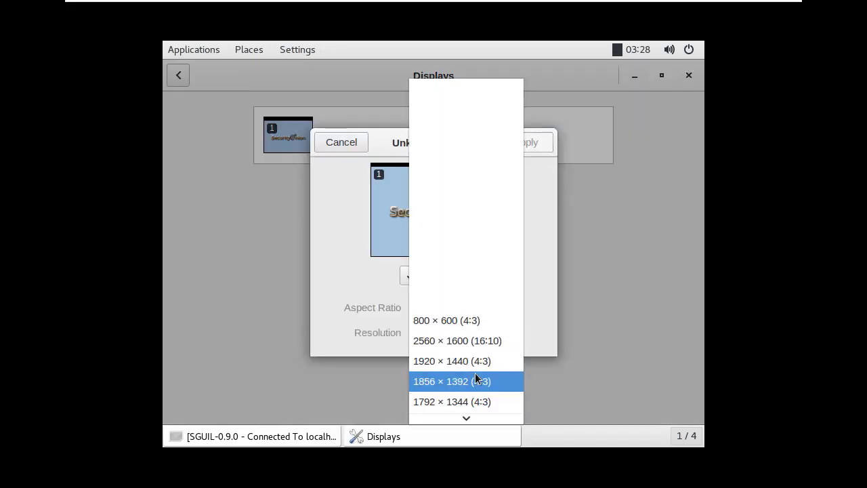
scroll(476, 364, "down", 2)
scroll(473, 362, "down", 3)
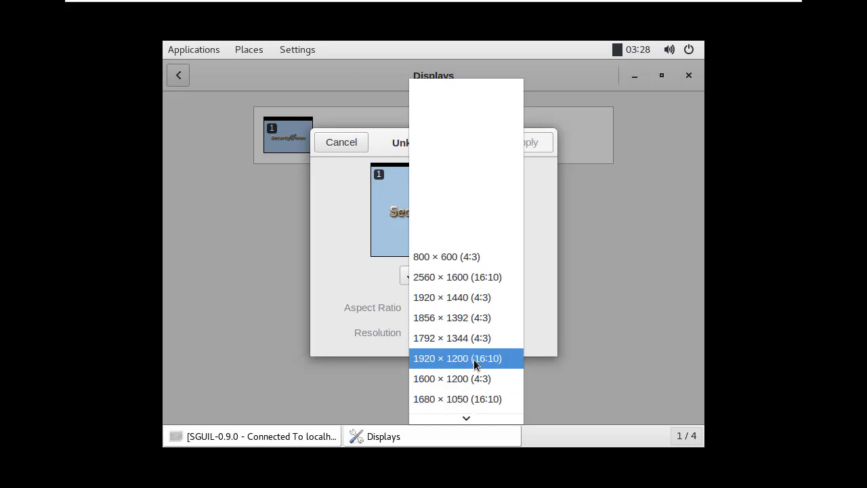
scroll(473, 346, "down", 4)
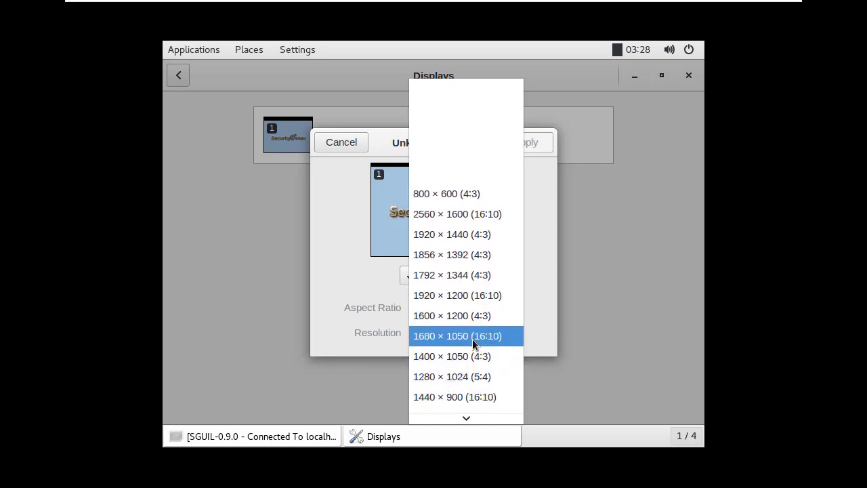
scroll(491, 343, "down", 3)
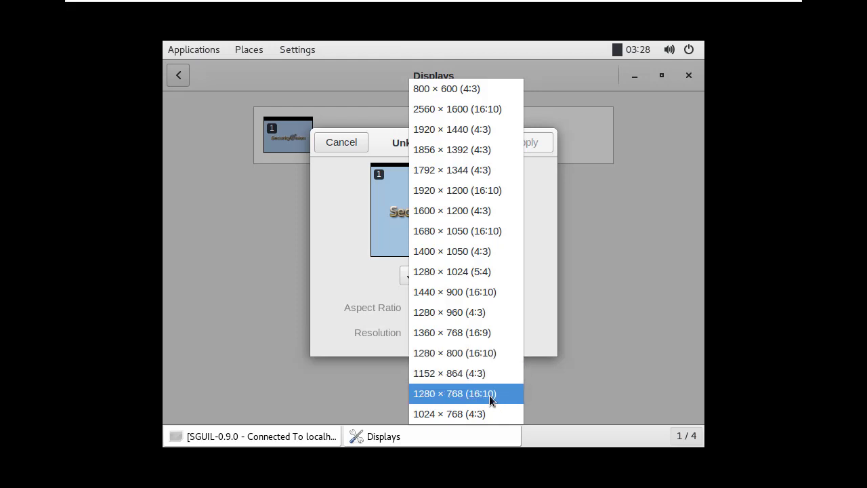
left_click(484, 355)
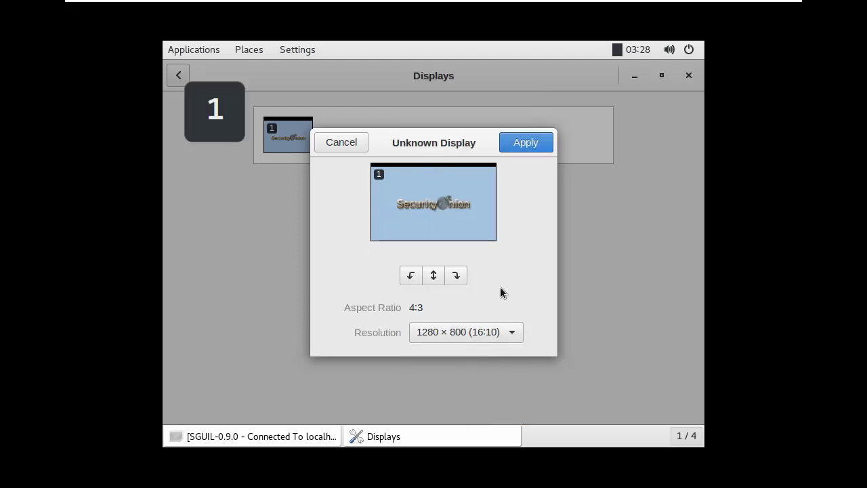
left_click(511, 147)
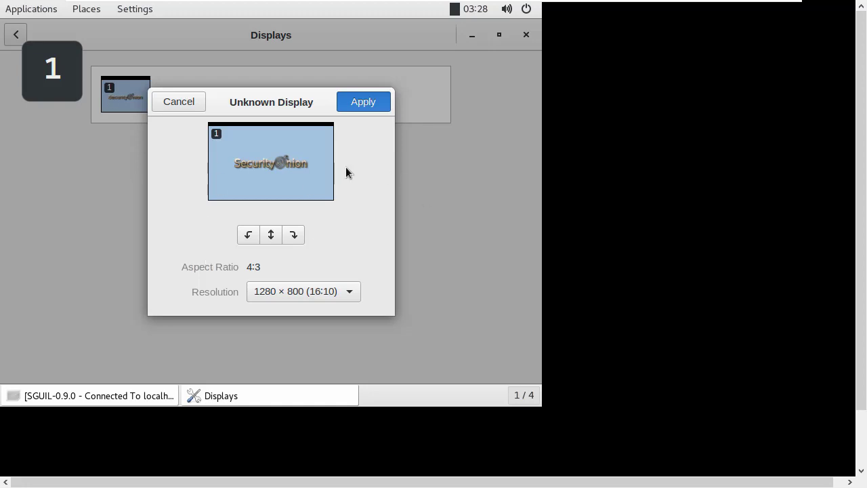
left_click(362, 101)
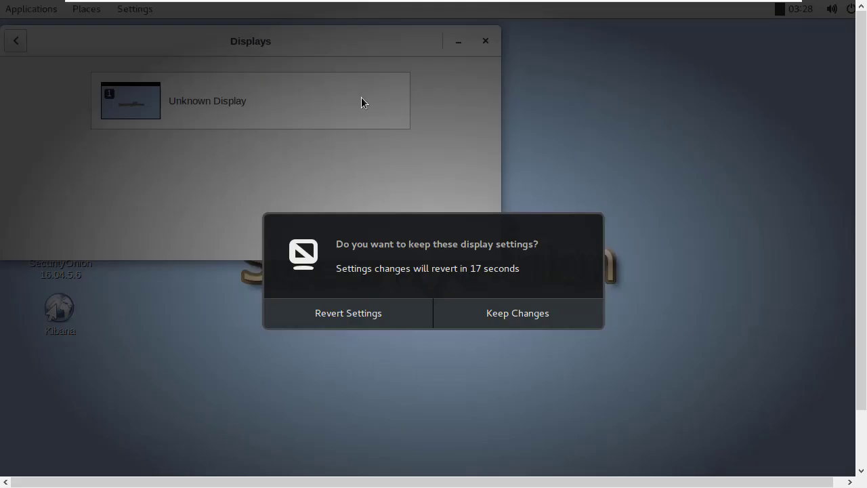
left_click(507, 317)
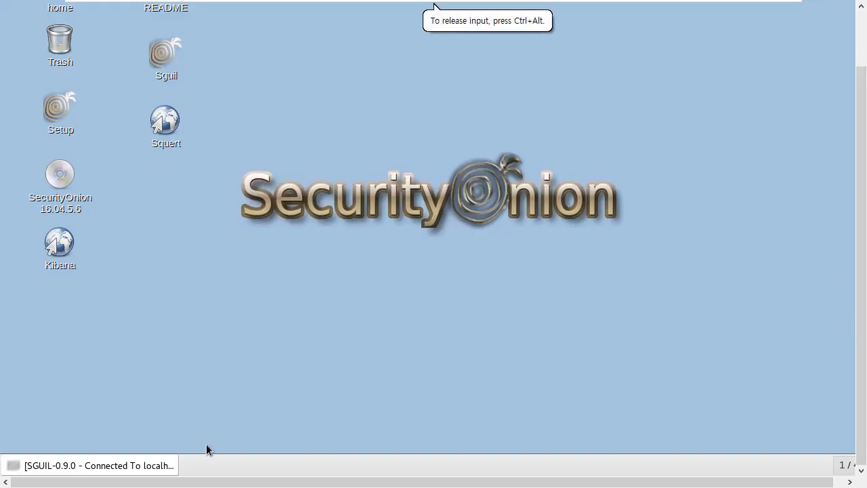
Restore the SGUIL window, examine the promiscuous-mode, rootcheck and new-user alerts among the real-time events, and minimise it.
left_click(133, 466)
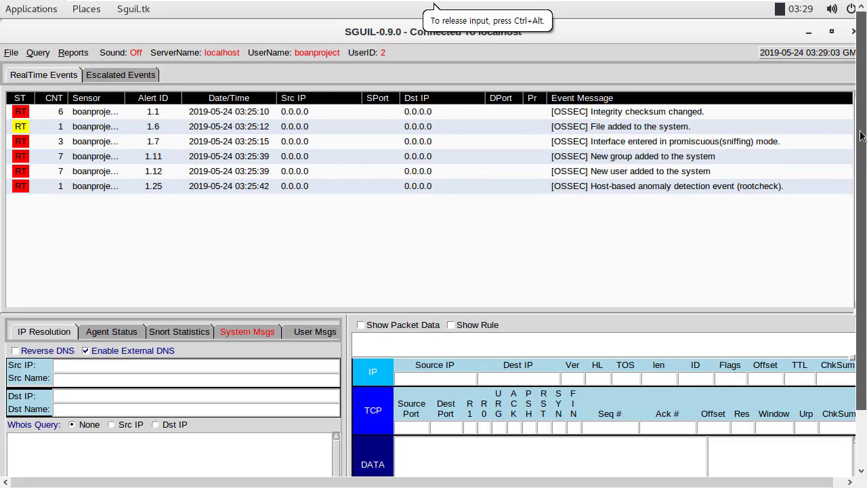
left_click(447, 170)
left_click(447, 143)
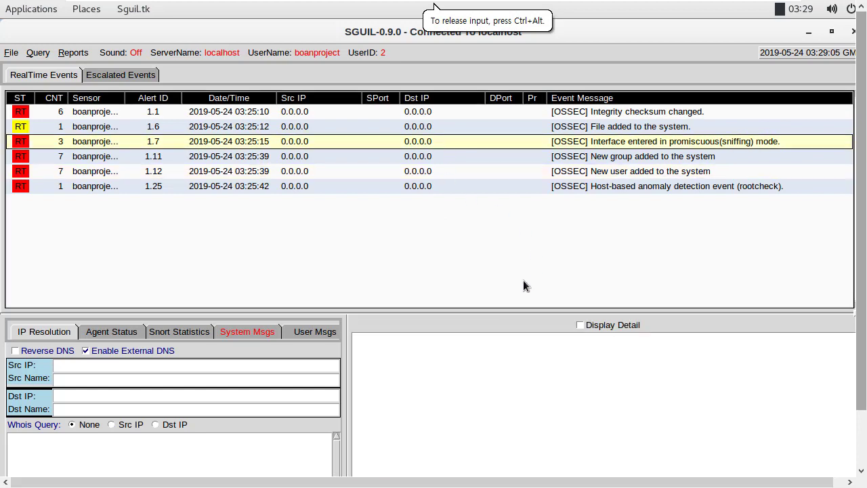
left_click(616, 187)
left_click(531, 174)
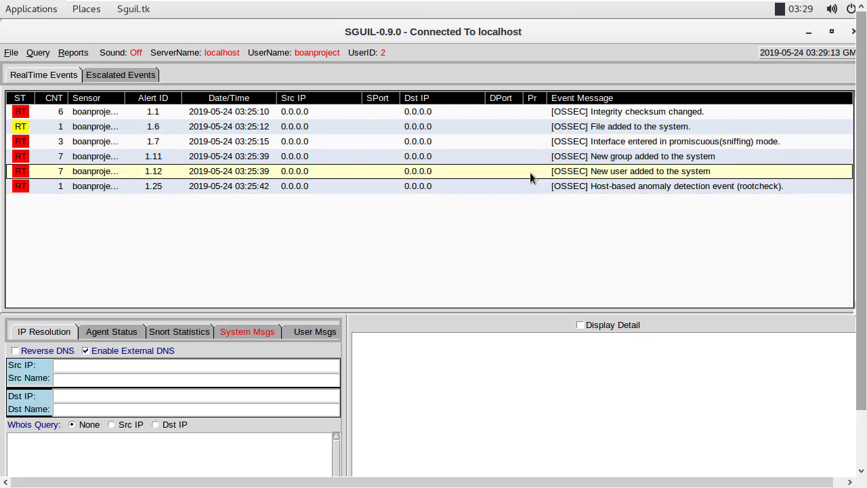
left_click(808, 32)
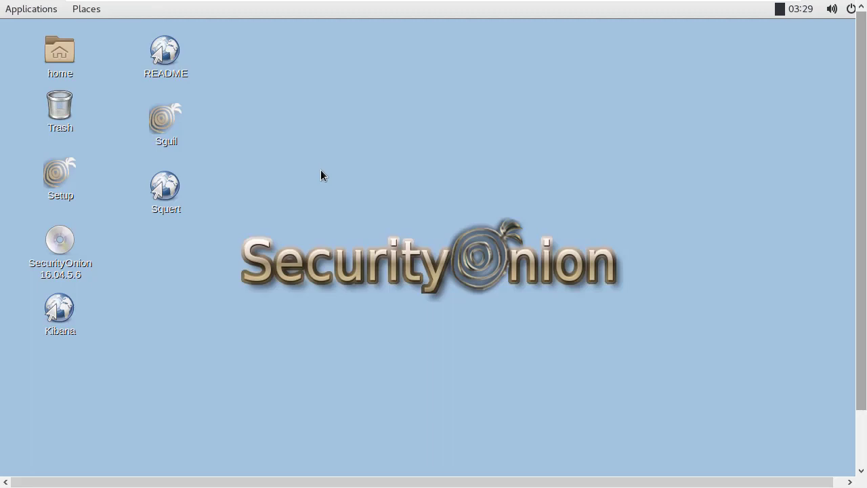